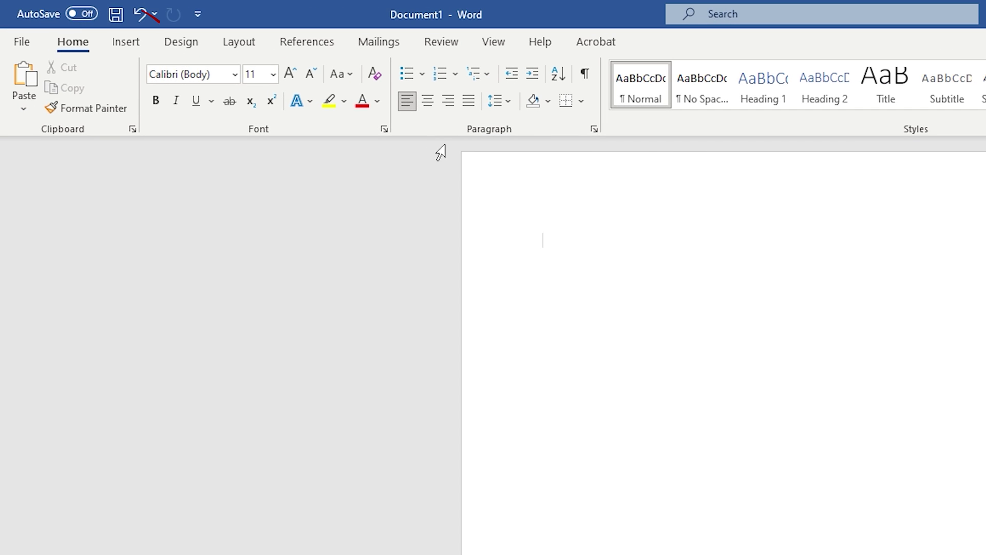
# Step: Place the blackboard image from the IMAGES folder into the document at 5.09" by 6.5"
pyautogui.click(134, 44)
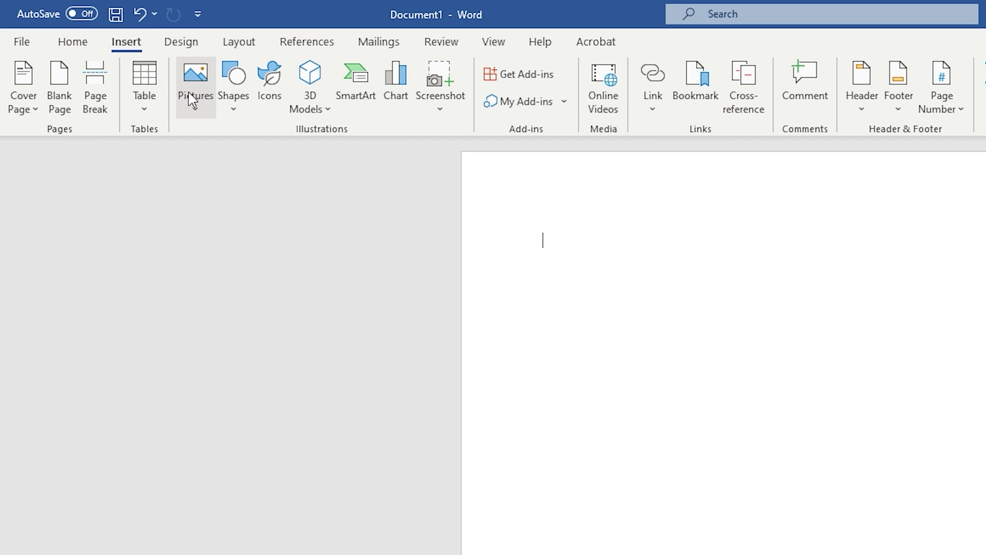
pyautogui.click(202, 113)
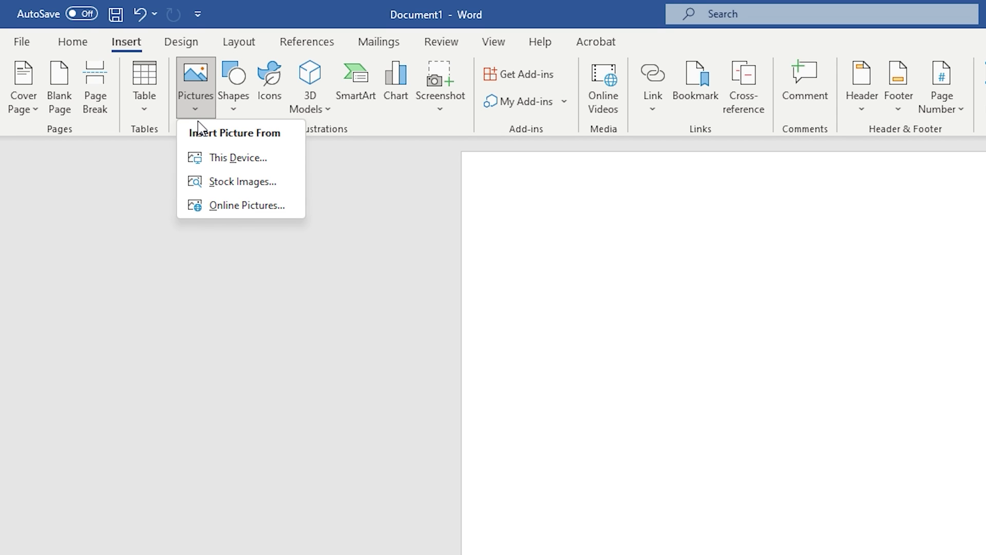
pyautogui.click(251, 159)
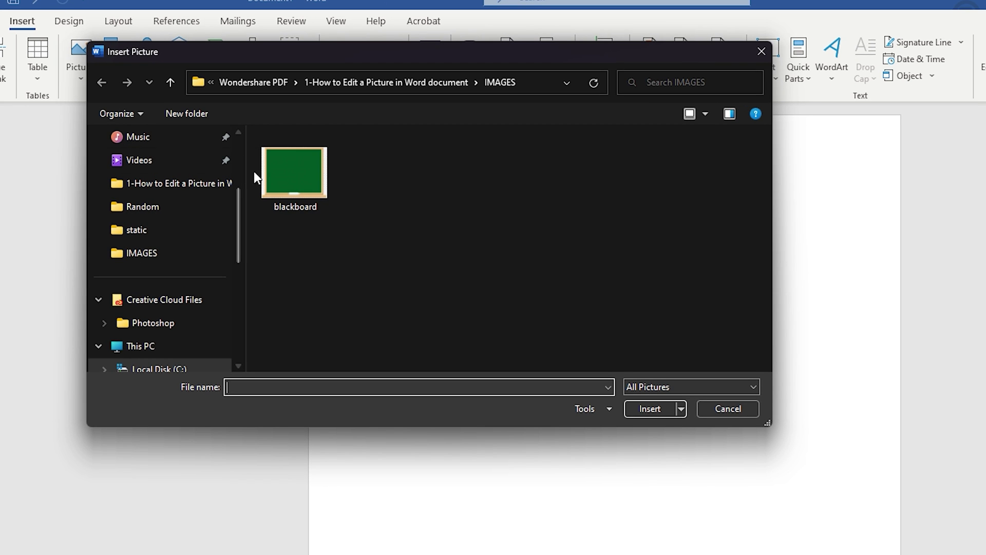
pyautogui.click(307, 184)
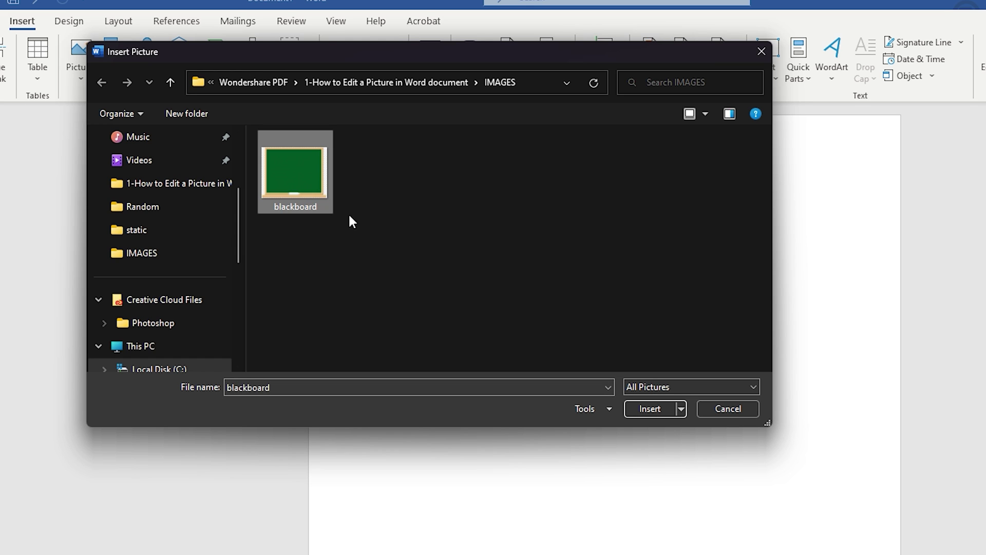
pyautogui.click(645, 410)
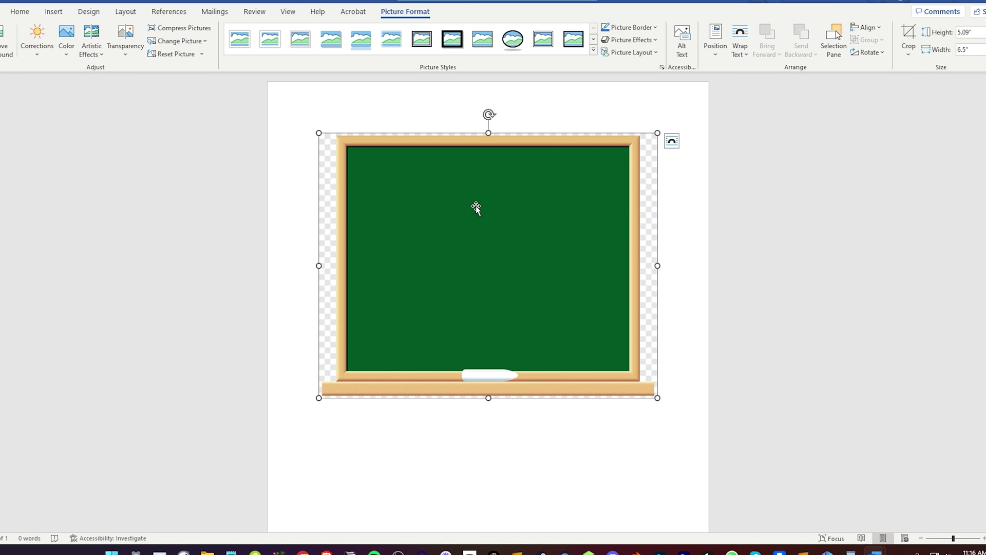
# Step: Resize the blackboard picture from its bottom-right corner to roughly two-thirds of its original size
pyautogui.scroll(-5, 475, 220)
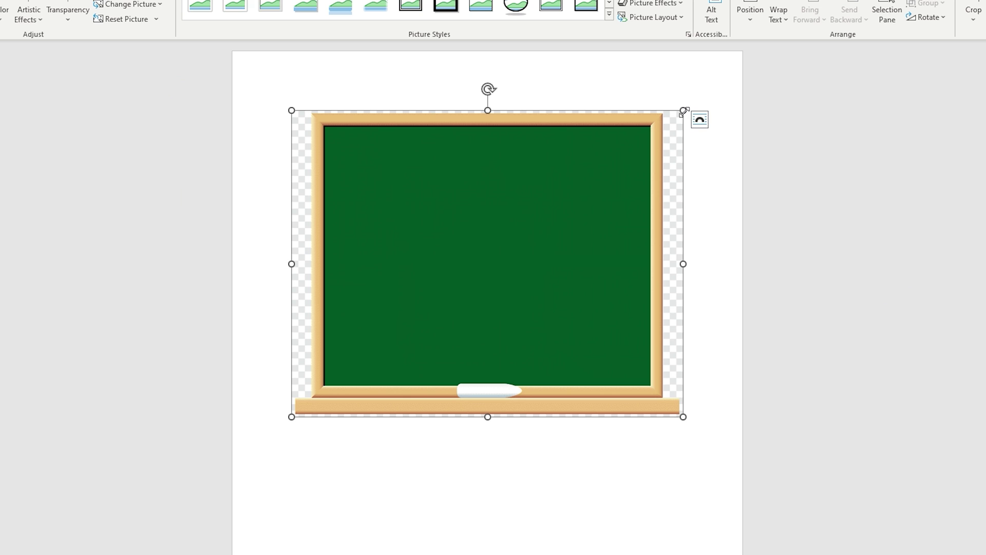
pyautogui.moveTo(684, 110); pyautogui.dragTo(514, 174)
pyautogui.hotkey('ctrl', 'z')
pyautogui.moveTo(683, 416); pyautogui.dragTo(545, 311)
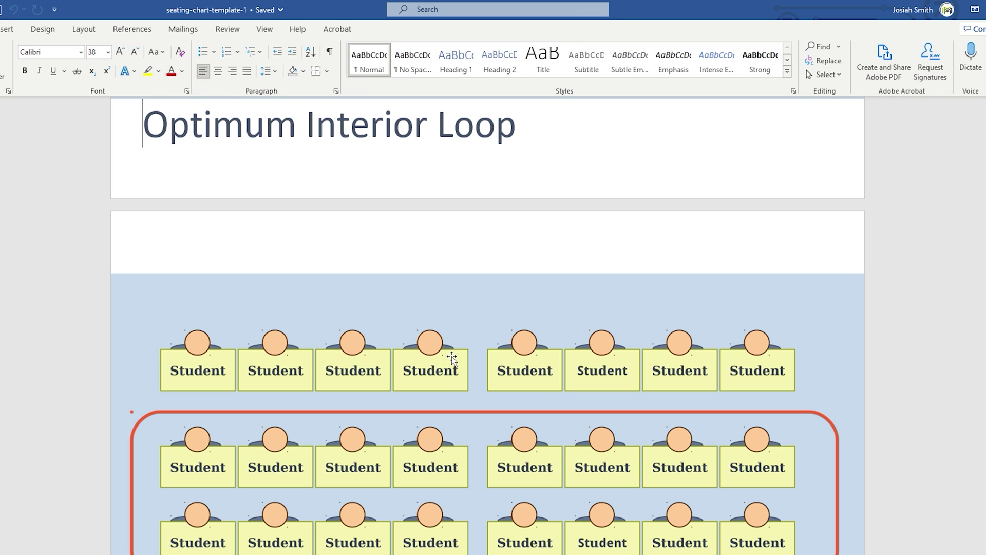
# Step: Start Remove Background on the selected seating-chart picture
pyautogui.scroll(3, 452, 356)
pyautogui.click(445, 362)
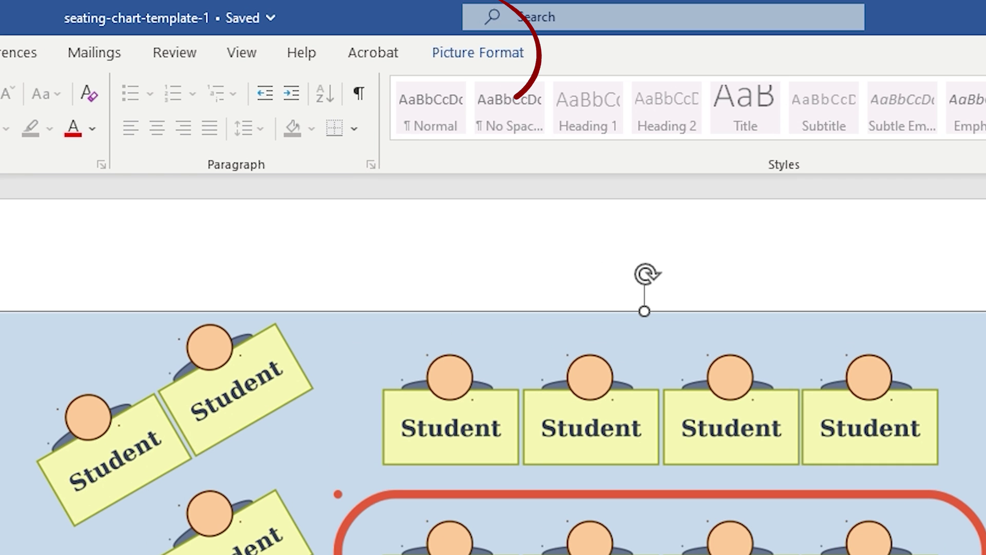
pyautogui.click(478, 53)
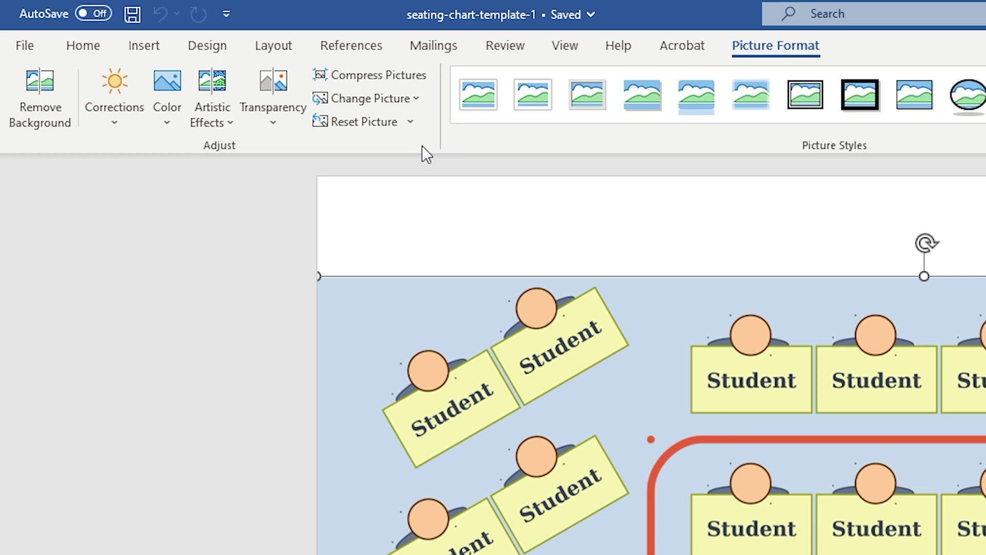
pyautogui.click(46, 91)
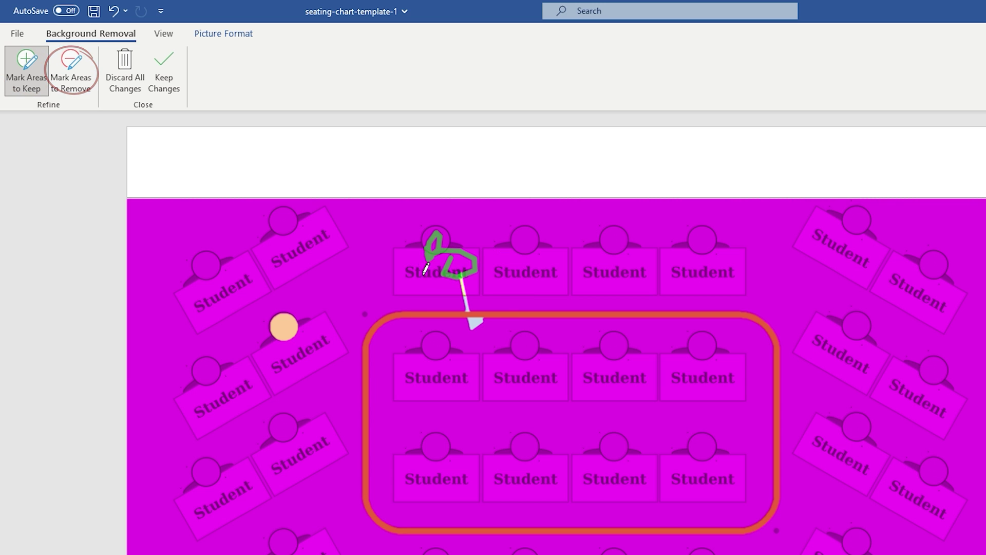
# Step: Mark the top row of Student cards to keep and the top-left cards for removal, then apply
pyautogui.moveTo(426, 268); pyautogui.dragTo(407, 279)
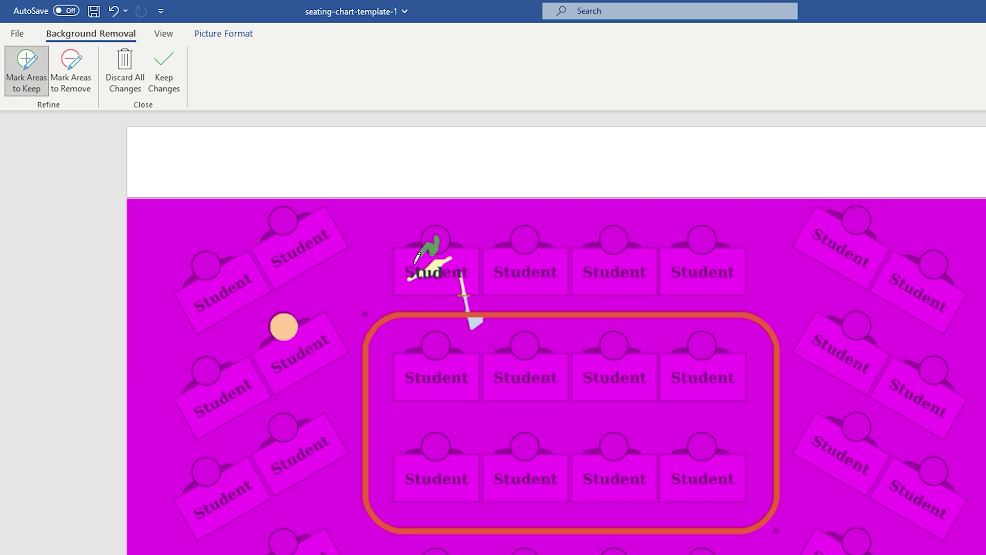
pyautogui.click(501, 262)
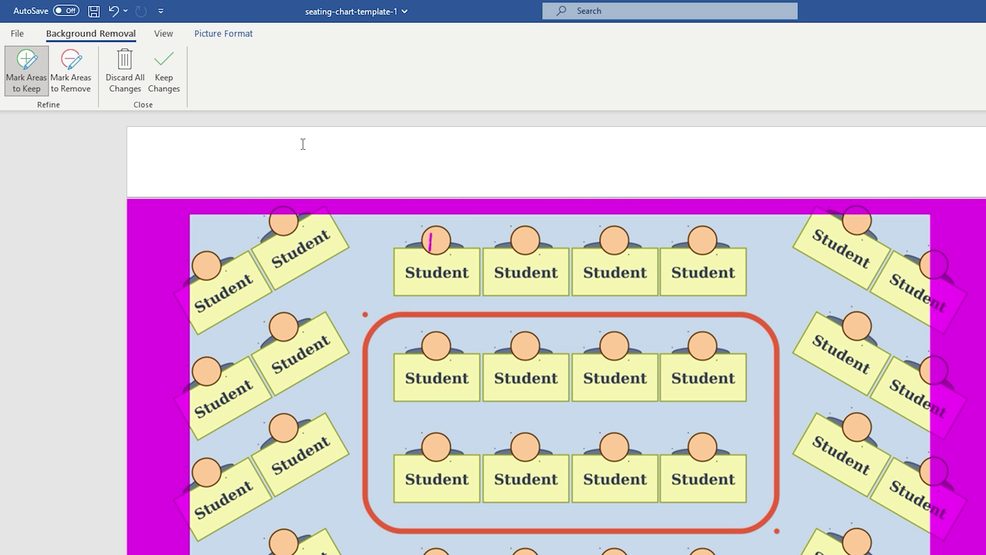
pyautogui.click(70, 69)
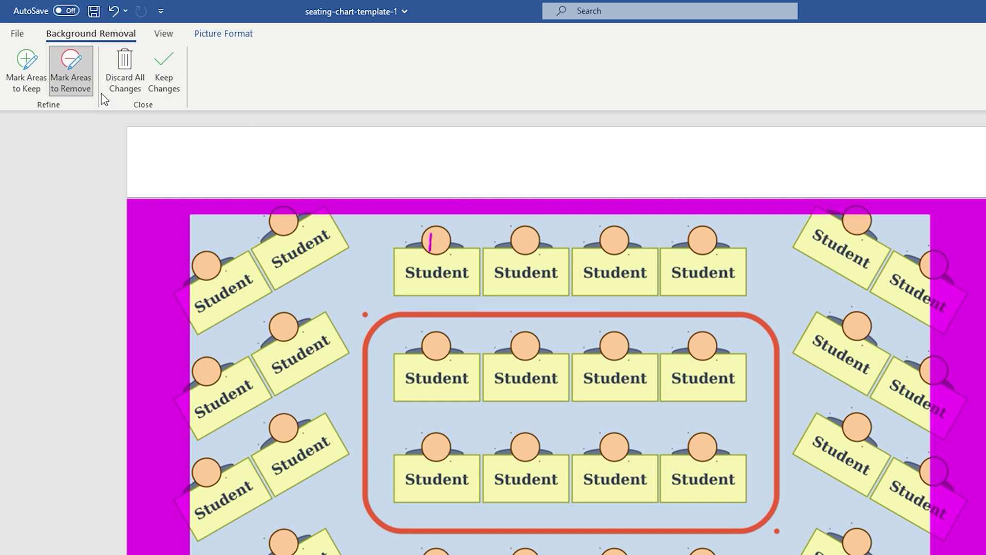
pyautogui.moveTo(336, 215)
pyautogui.mouseDown()
pyautogui.moveTo(272, 329)
pyautogui.moveTo(250, 290)
pyautogui.moveTo(255, 314)
pyautogui.mouseUp()
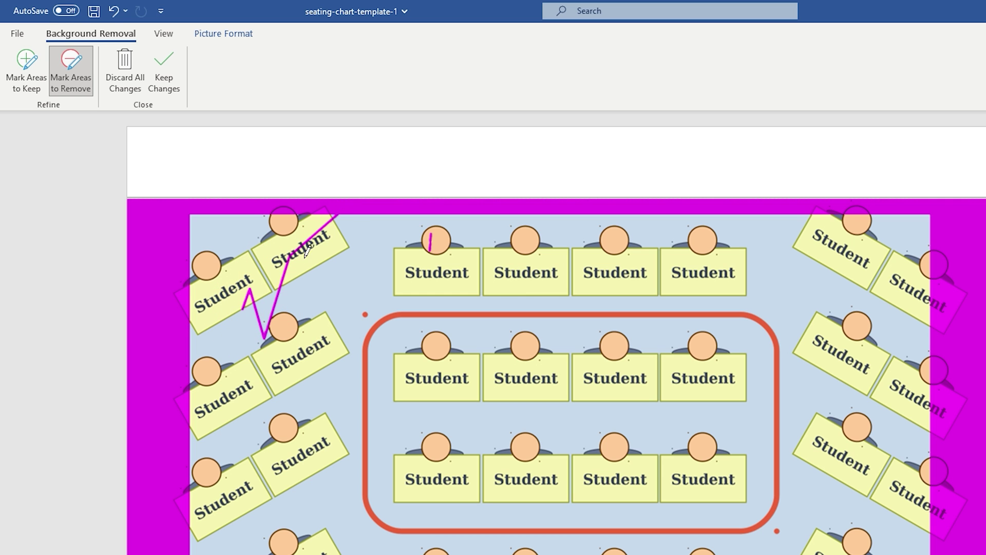
pyautogui.moveTo(435, 242); pyautogui.dragTo(688, 256)
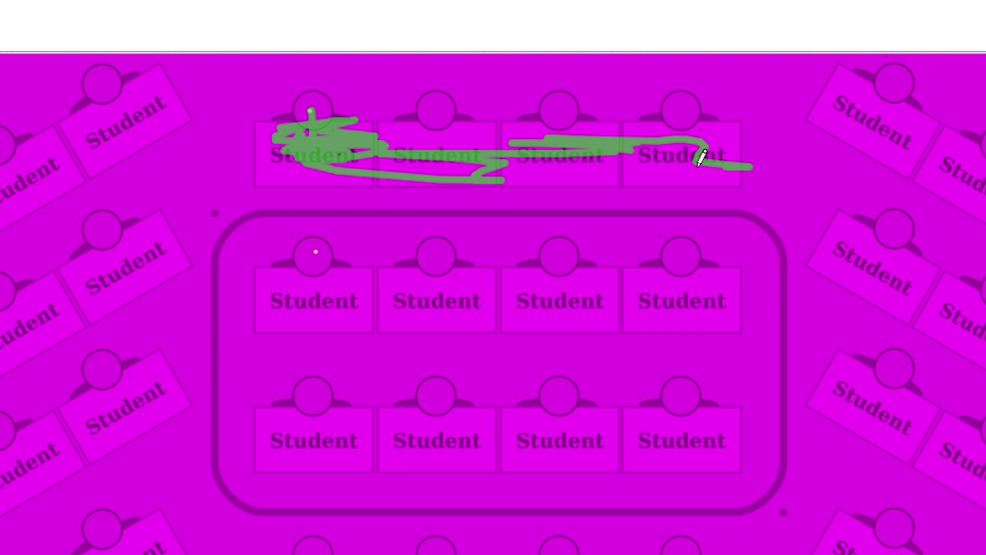
pyautogui.moveTo(587, 160); pyautogui.dragTo(432, 135)
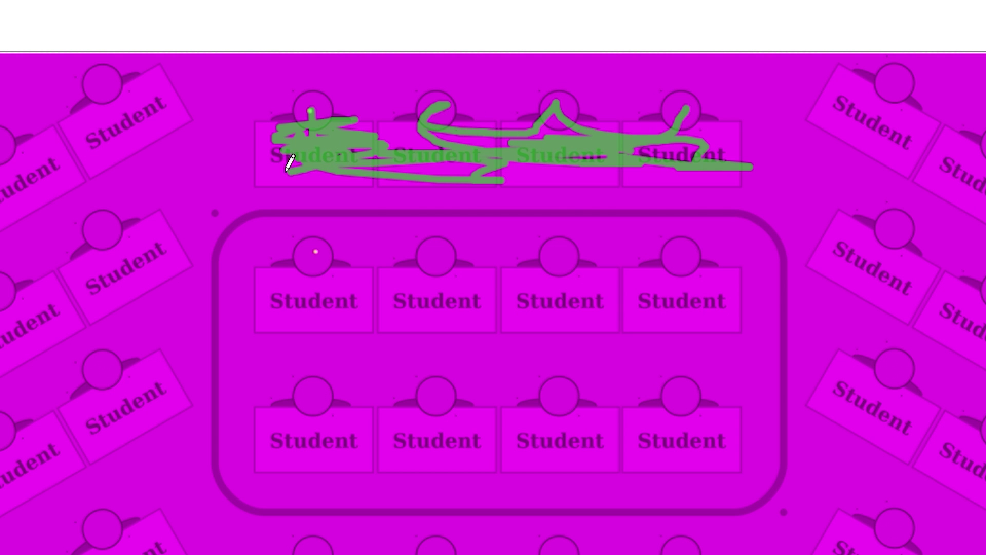
pyautogui.moveTo(289, 163); pyautogui.dragTo(281, 172)
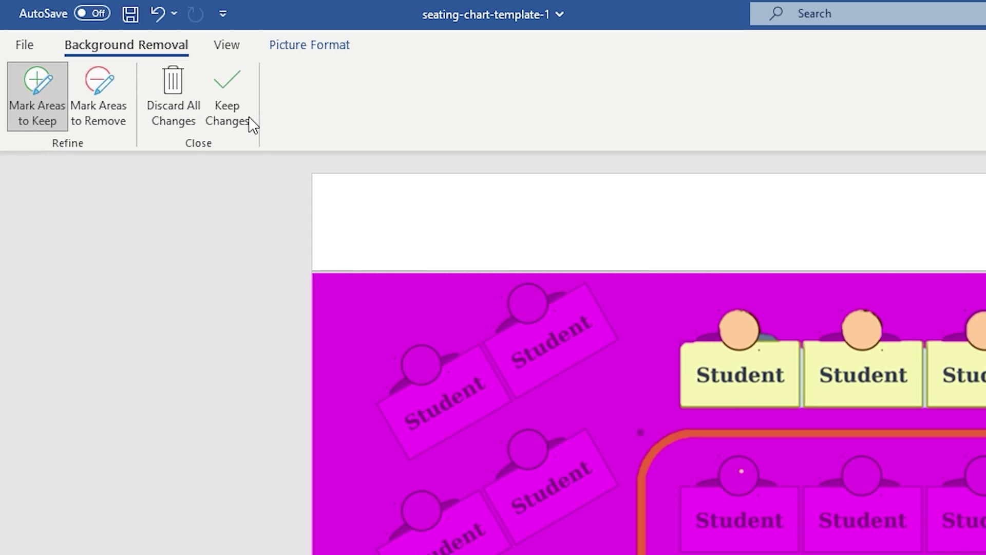
pyautogui.click(235, 98)
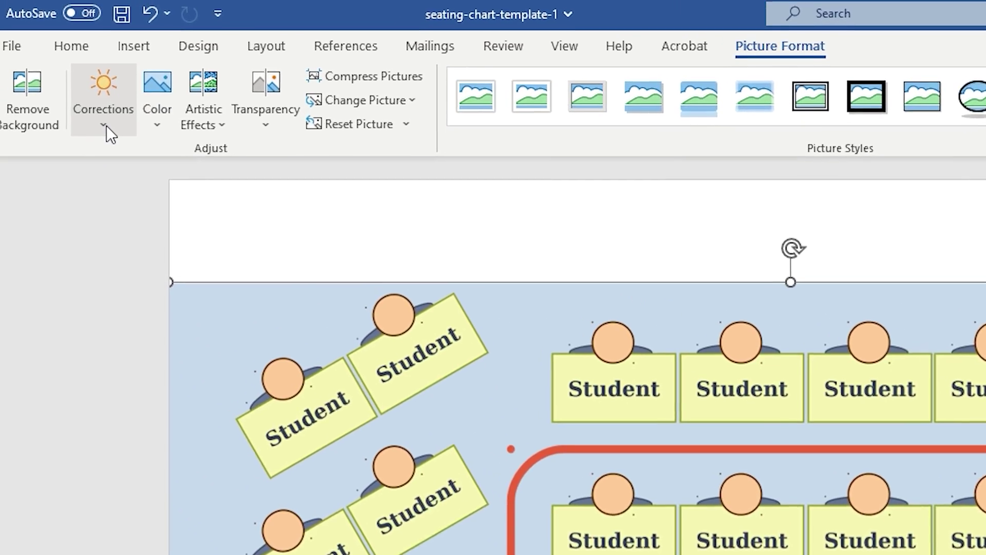
# Step: Apply a sharpening preset to the seating chart, then bring up Picture Corrections Options
pyautogui.click(105, 125)
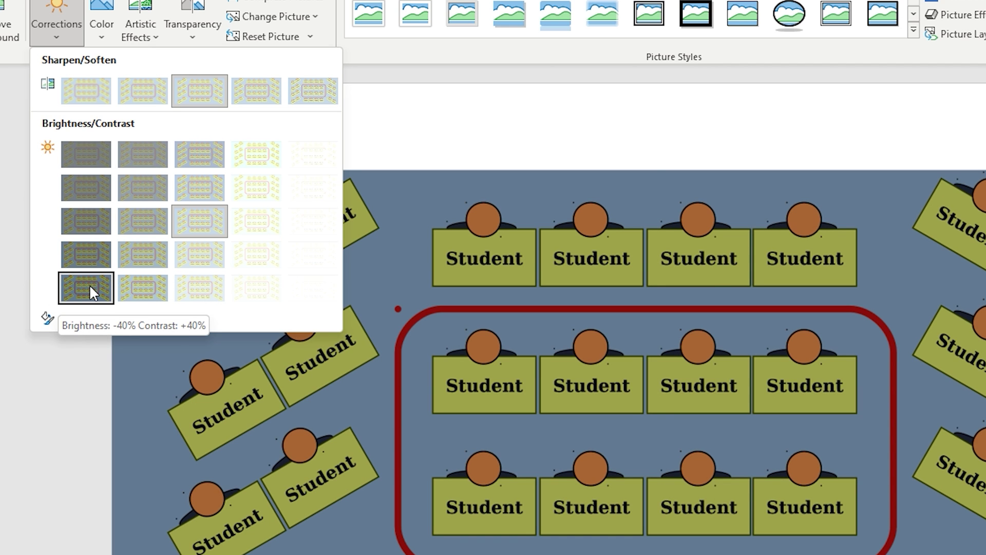
pyautogui.click(302, 93)
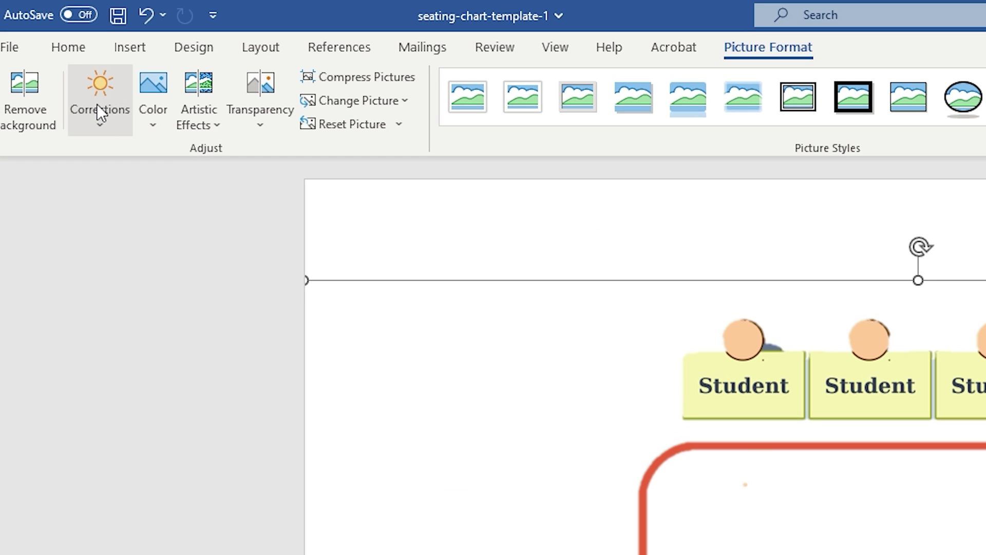
pyautogui.click(51, 65)
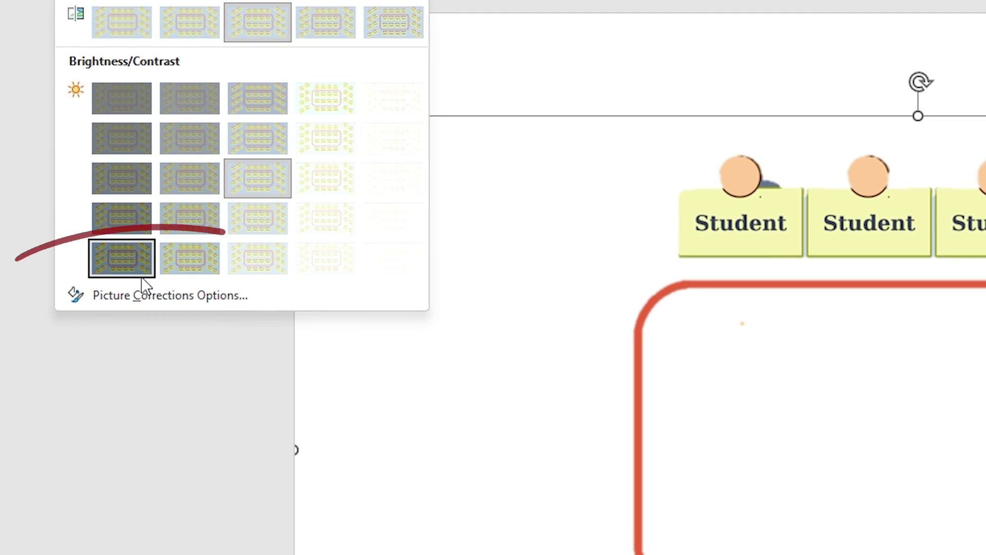
pyautogui.click(128, 294)
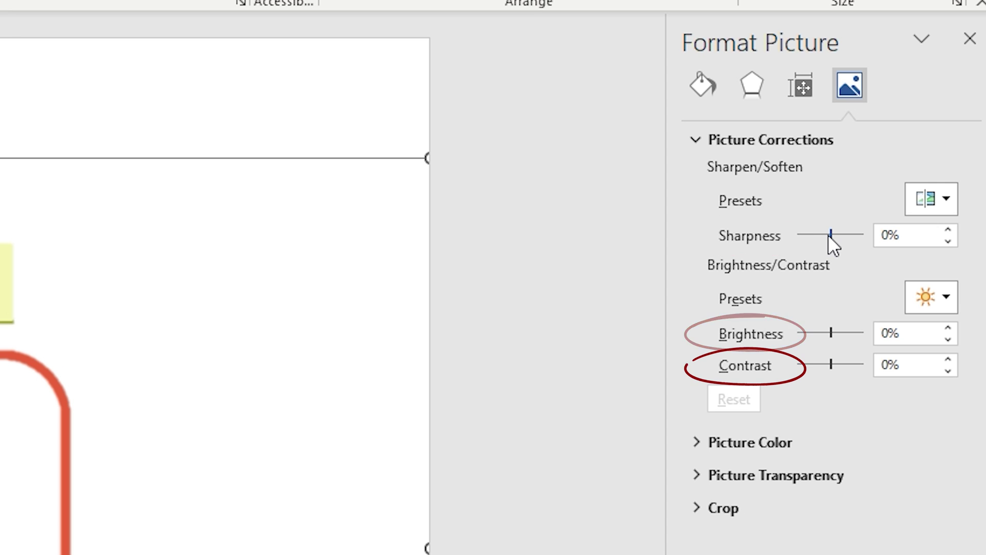
# Step: Try 90% sharpness and -57% brightness on the seating chart, undoing each change
pyautogui.click(863, 238)
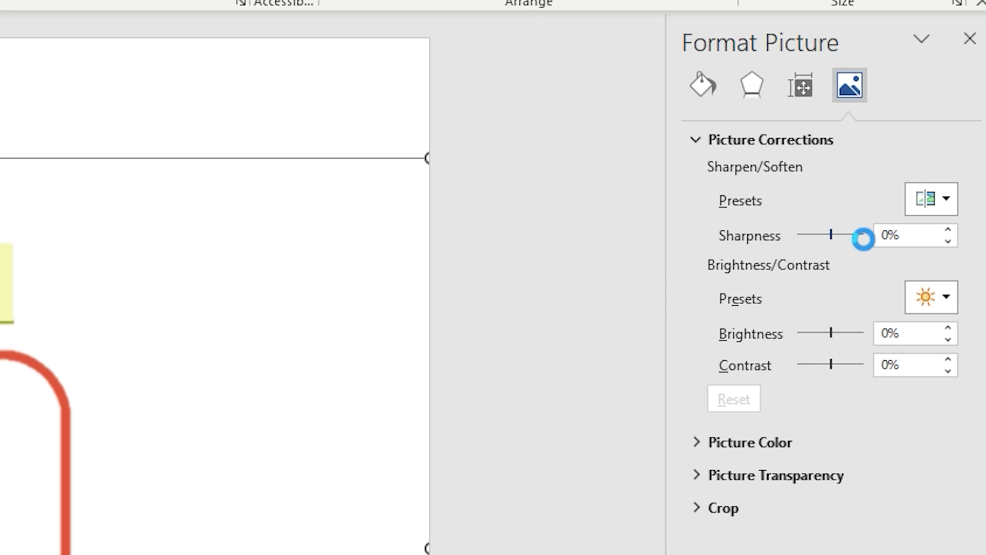
pyautogui.click(866, 235)
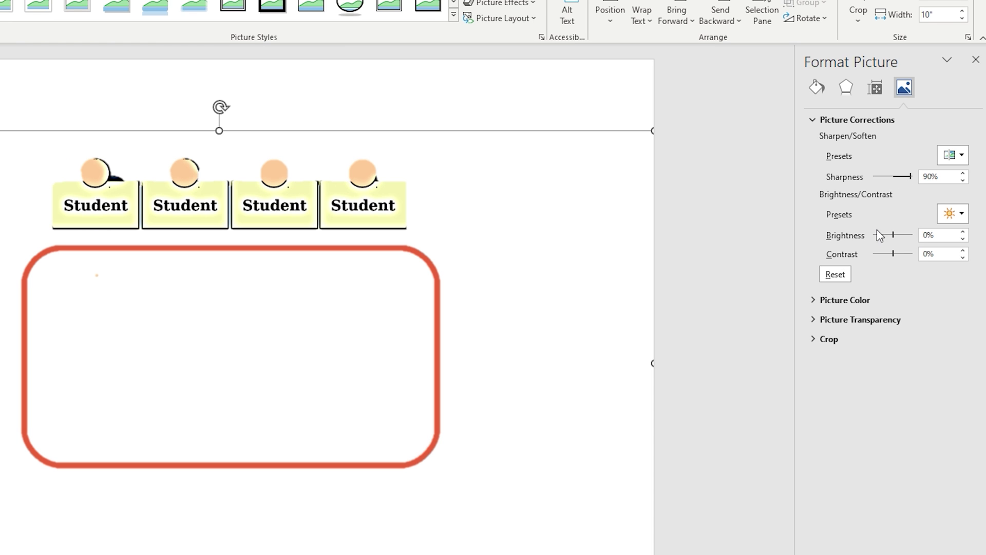
pyautogui.hotkey('ctrl', 'z')
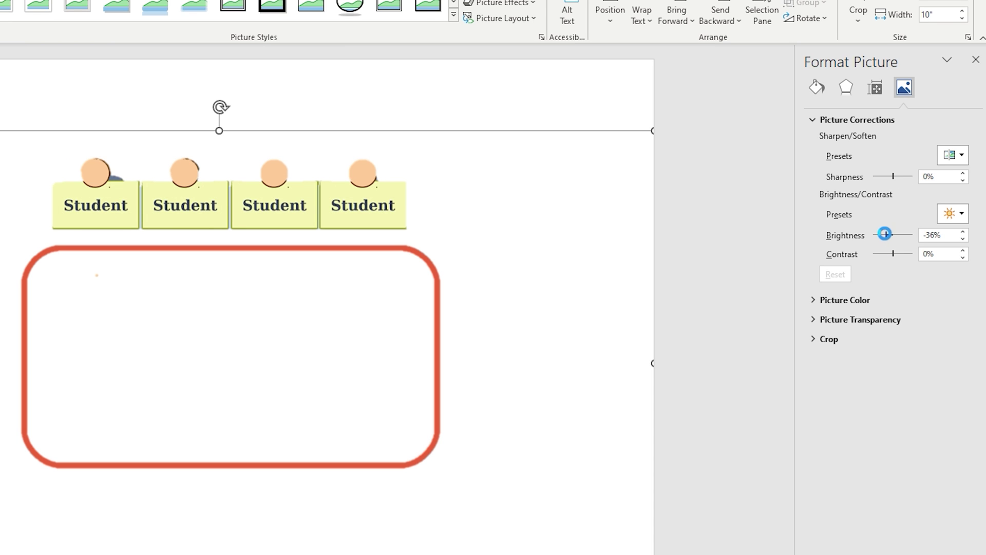
pyautogui.moveTo(885, 234); pyautogui.dragTo(883, 235)
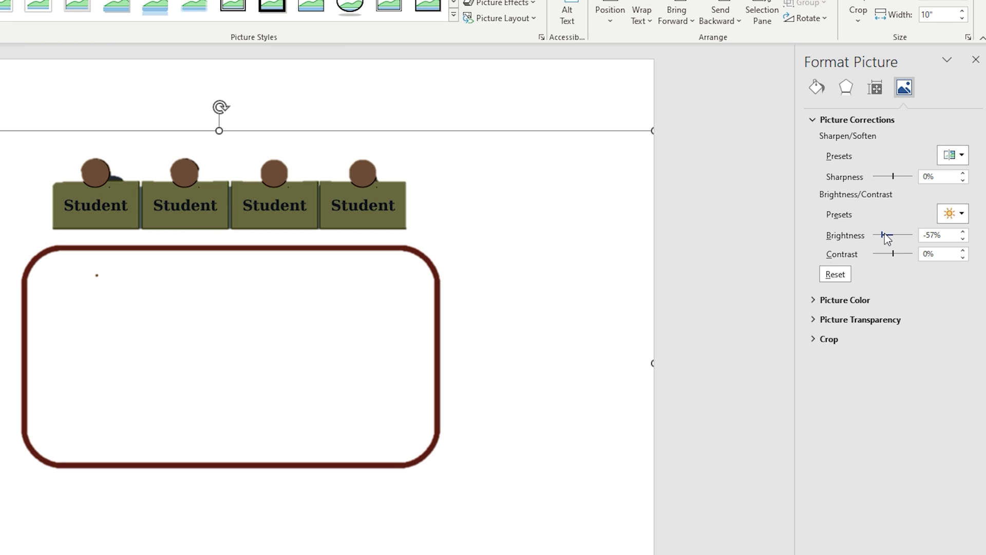
pyautogui.hotkey('ctrl', 'z')
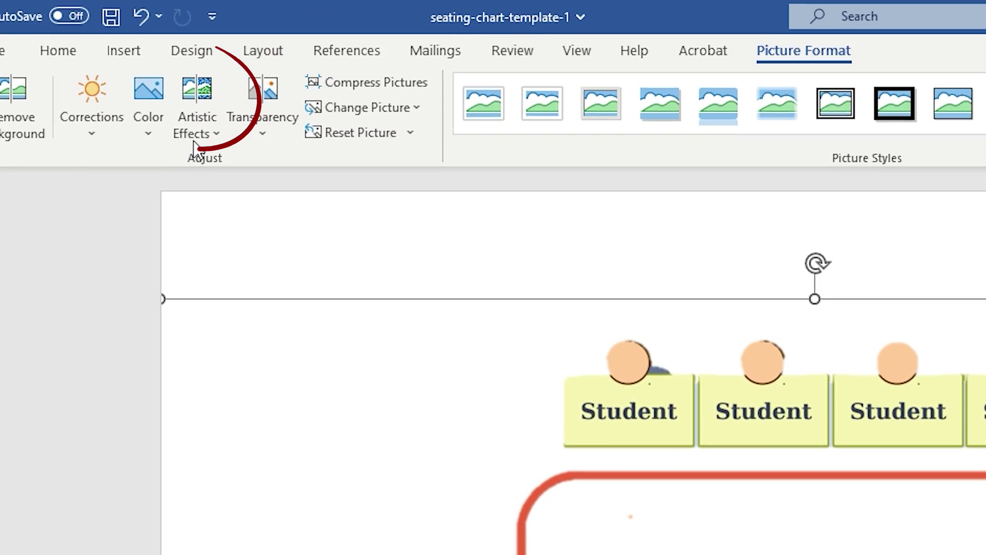
# Step: Choose Pastels Smooth from the Artistic Effects gallery for the seating-chart picture
pyautogui.click(66, 72)
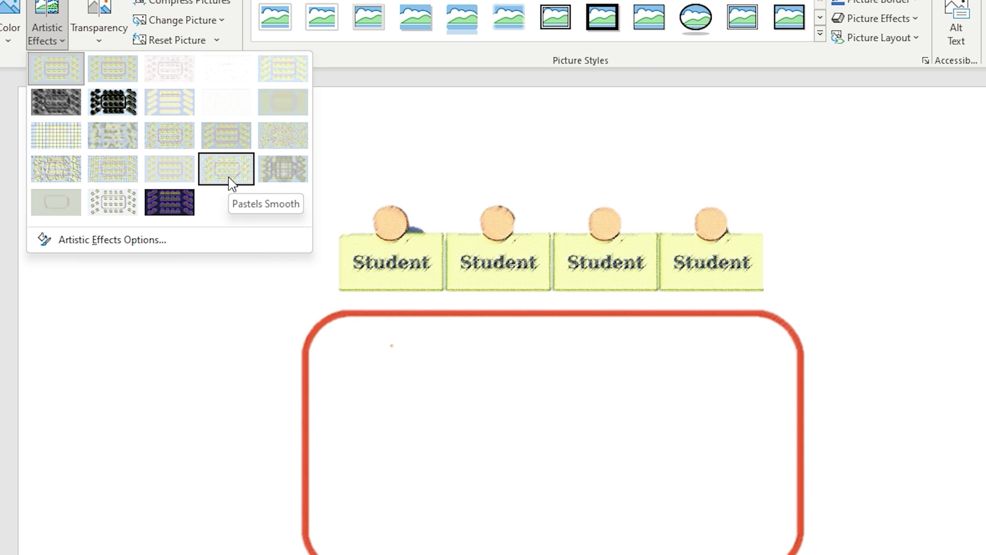
pyautogui.click(230, 179)
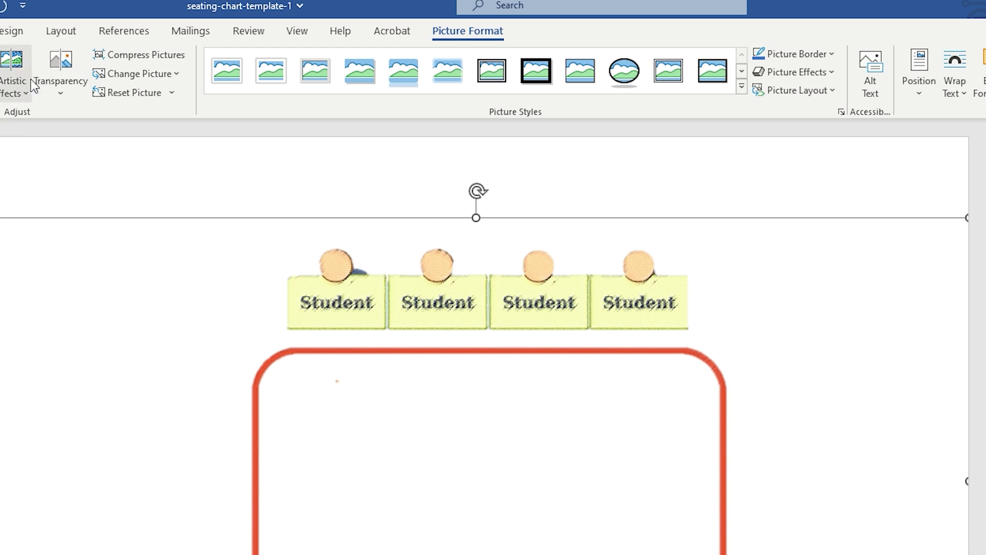
# Step: Apply one of the higher transparency presets to fade the seating-chart picture
pyautogui.click(64, 85)
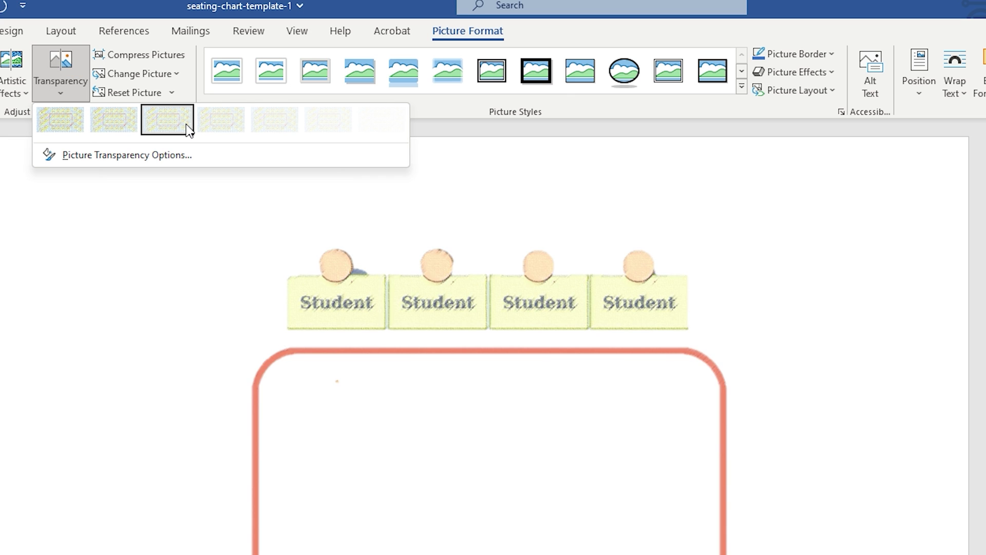
pyautogui.click(281, 126)
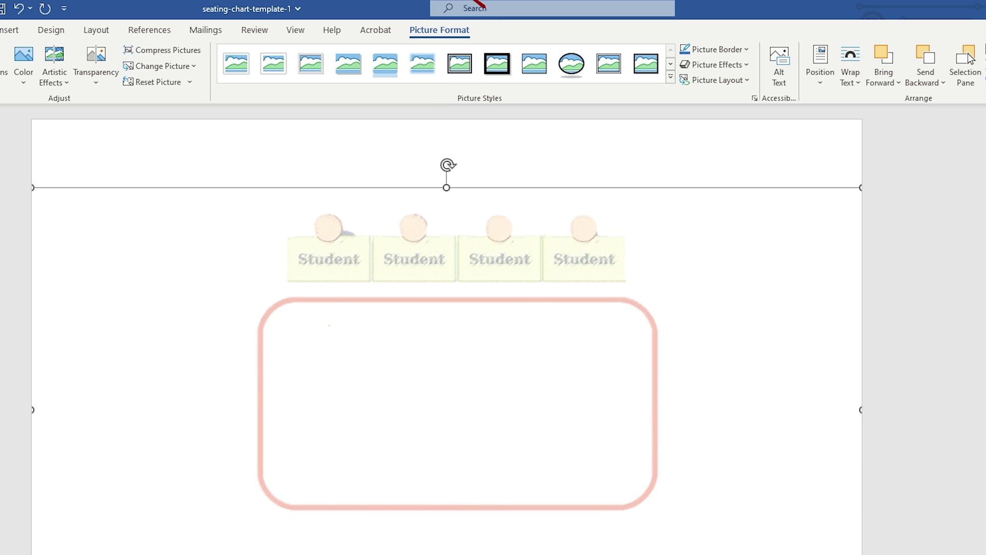
# Step: Compress the seating-chart picture using the default resolution option
pyautogui.click(166, 50)
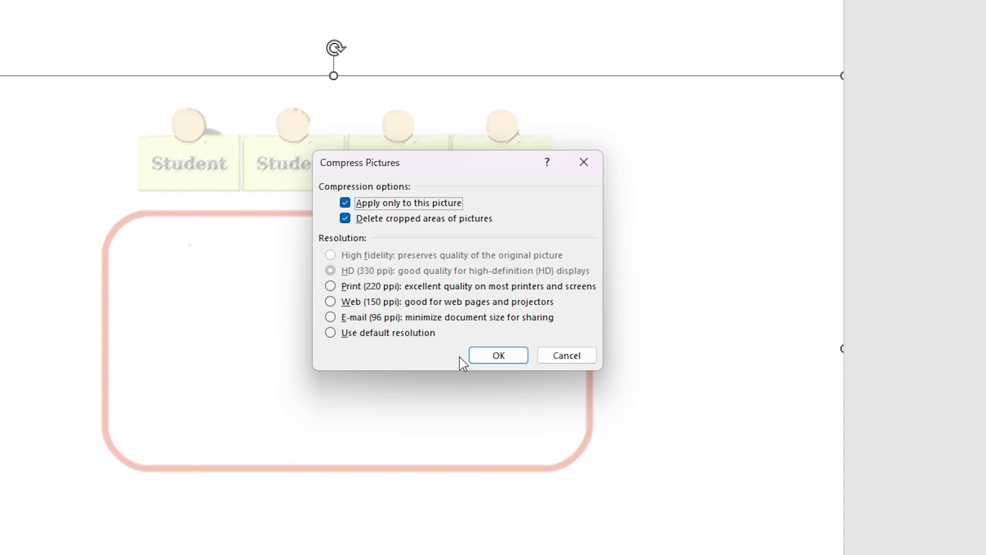
pyautogui.click(331, 332)
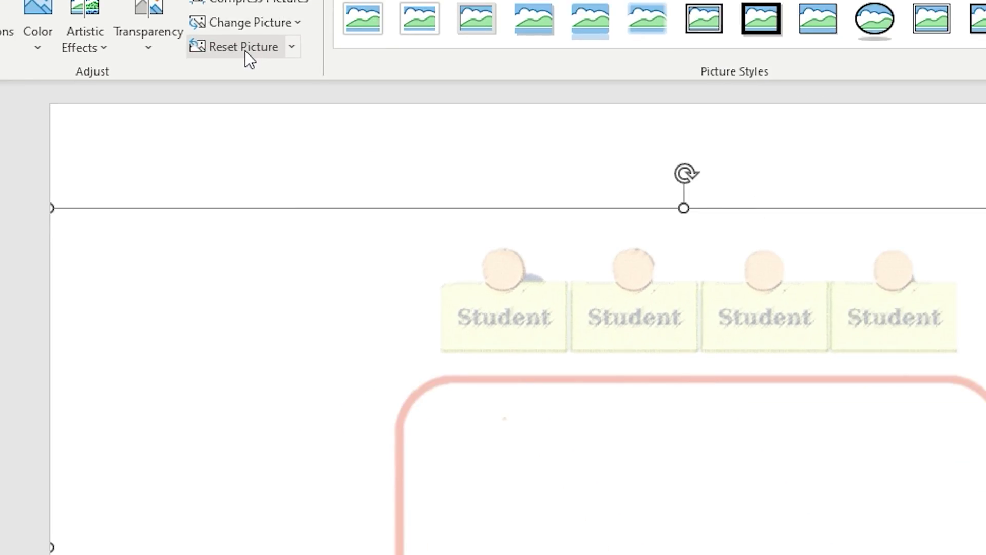
# Step: Reset the seating-chart picture, removing the Pastels Smooth effect and transparency
pyautogui.click(245, 51)
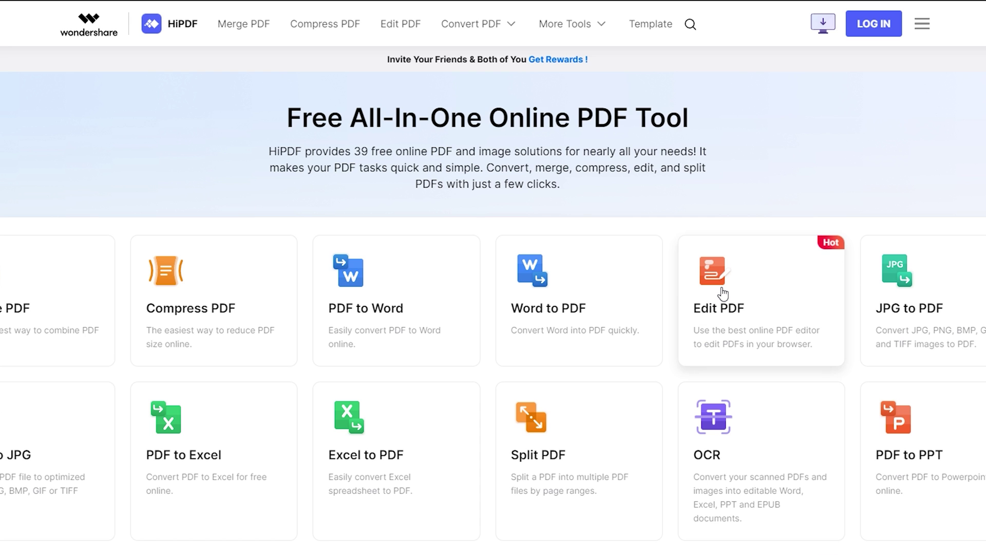
# Step: Add the blackboard image to the seating-chart PDF in HiPDF's online editor
pyautogui.click(723, 293)
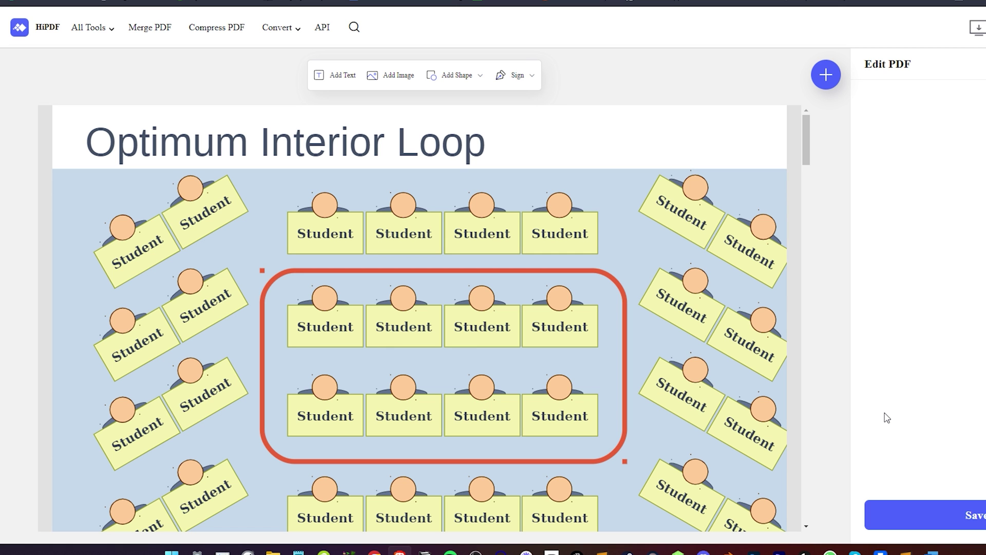
pyautogui.click(390, 77)
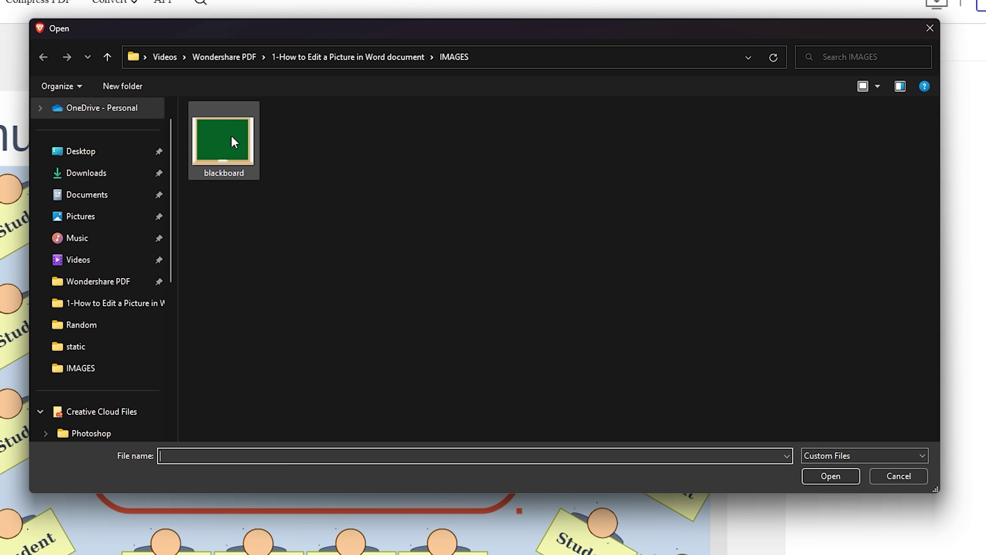
pyautogui.click(232, 138)
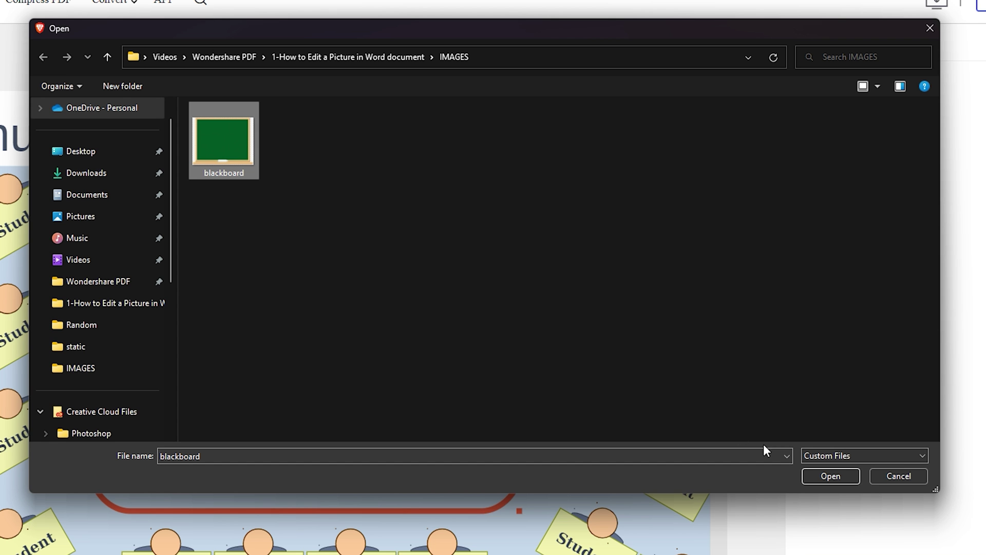
pyautogui.click(826, 475)
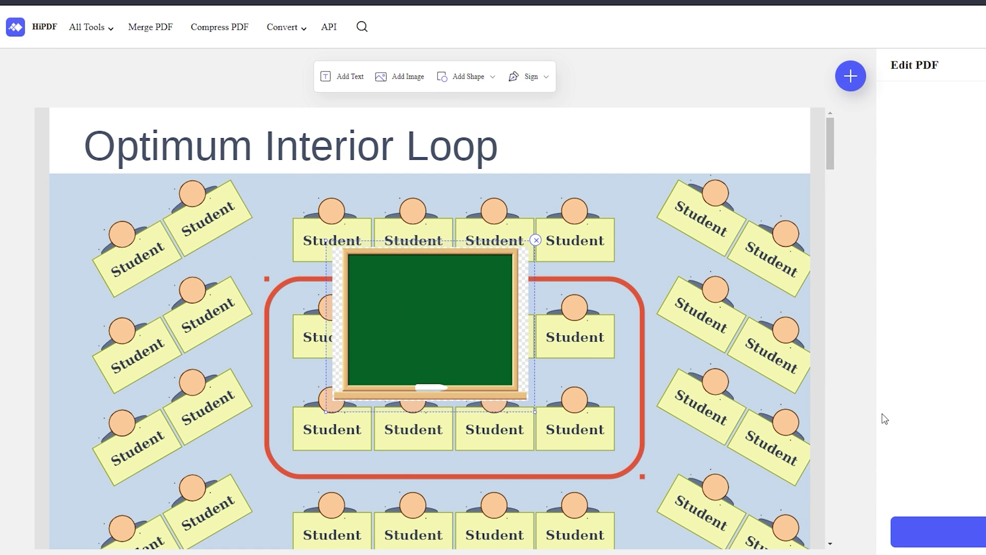
# Step: Move the blackboard image down over the lower rows of desks
pyautogui.scroll(-3, 612, 378)
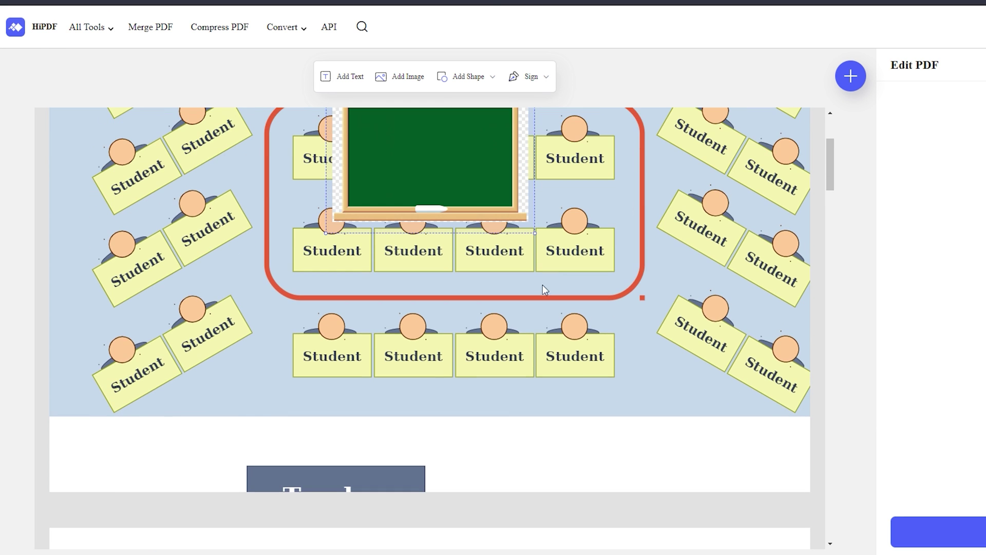
pyautogui.moveTo(459, 177); pyautogui.dragTo(458, 415)
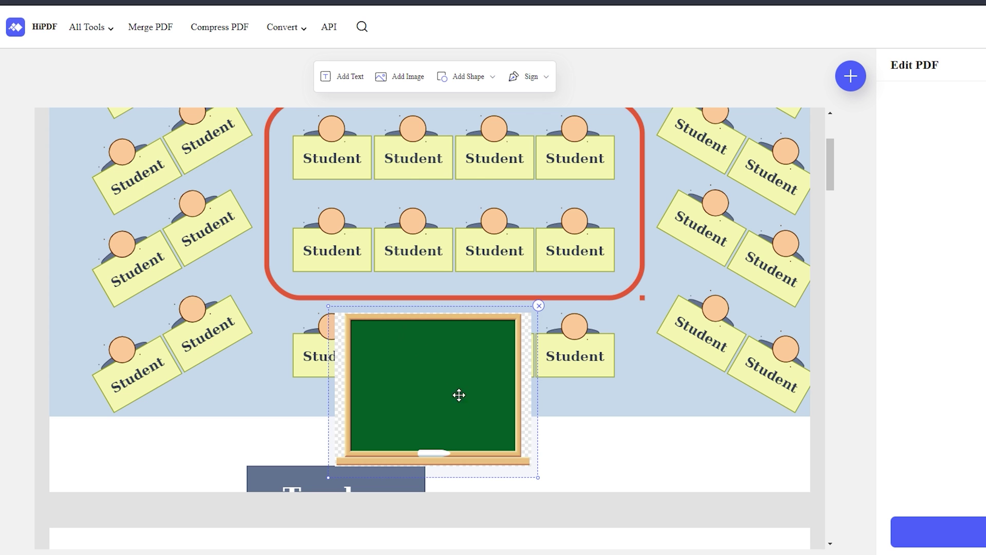
pyautogui.scroll(-6, 459, 357)
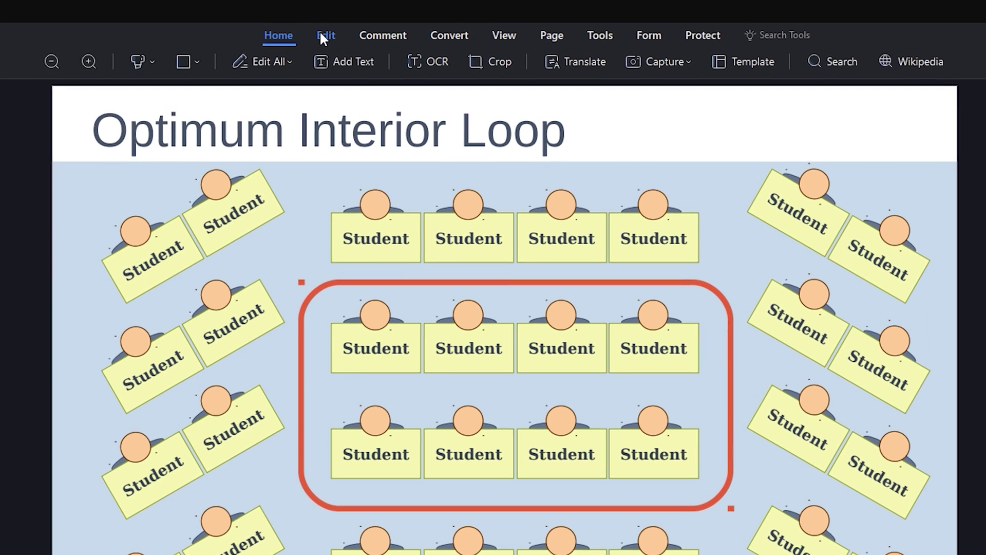
# Step: Make all objects on the seating-chart page editable with Edit All, then rotate a Student image 90 degrees
pyautogui.click(368, 5)
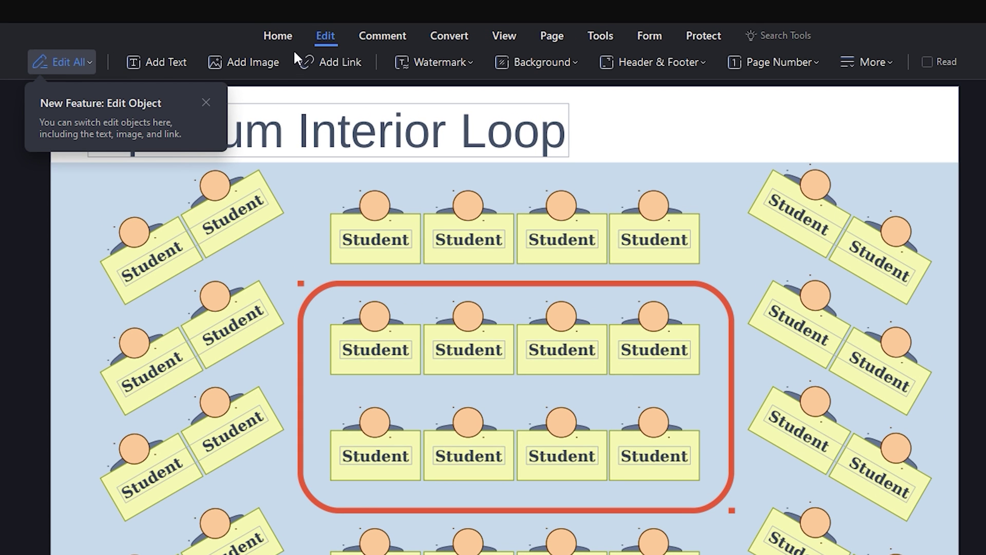
pyautogui.click(75, 61)
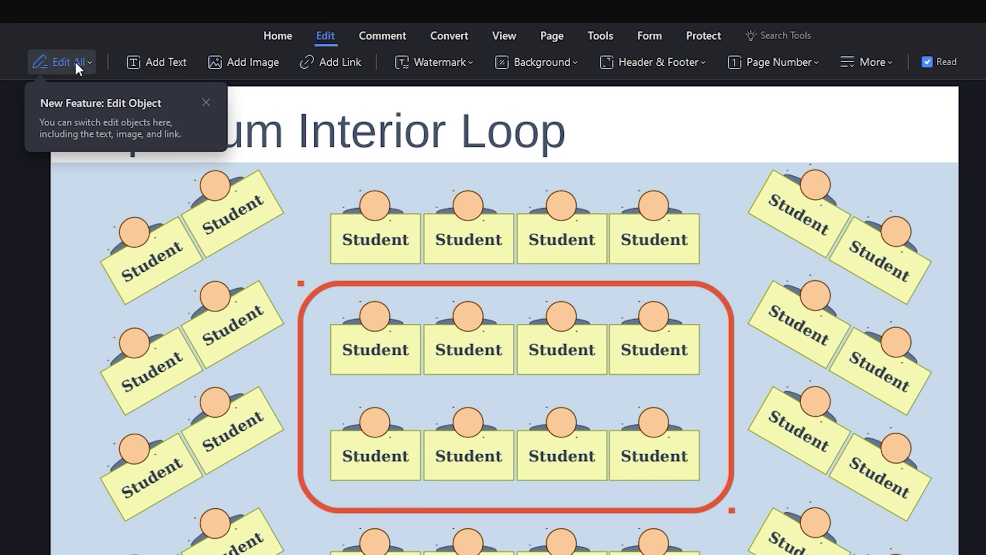
pyautogui.click(89, 60)
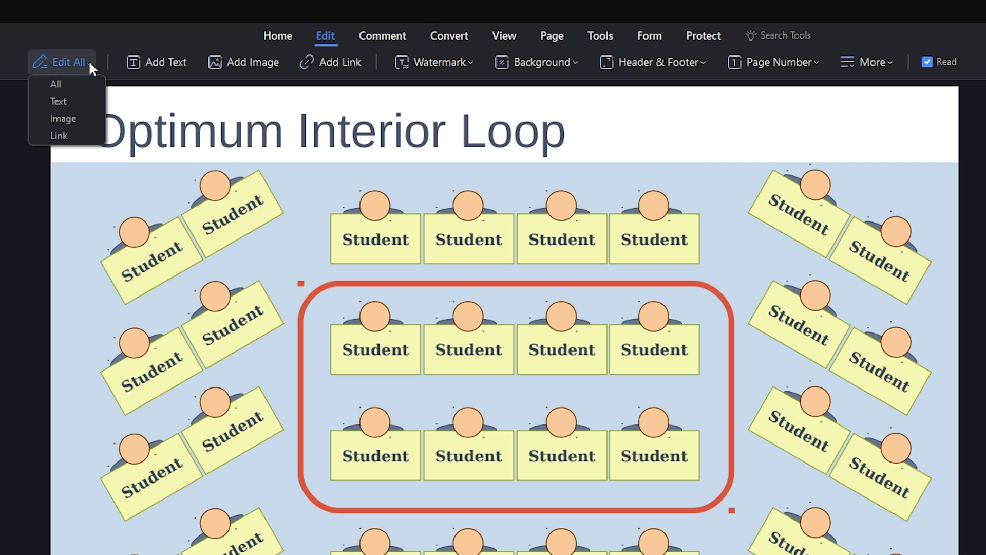
pyautogui.click(61, 60)
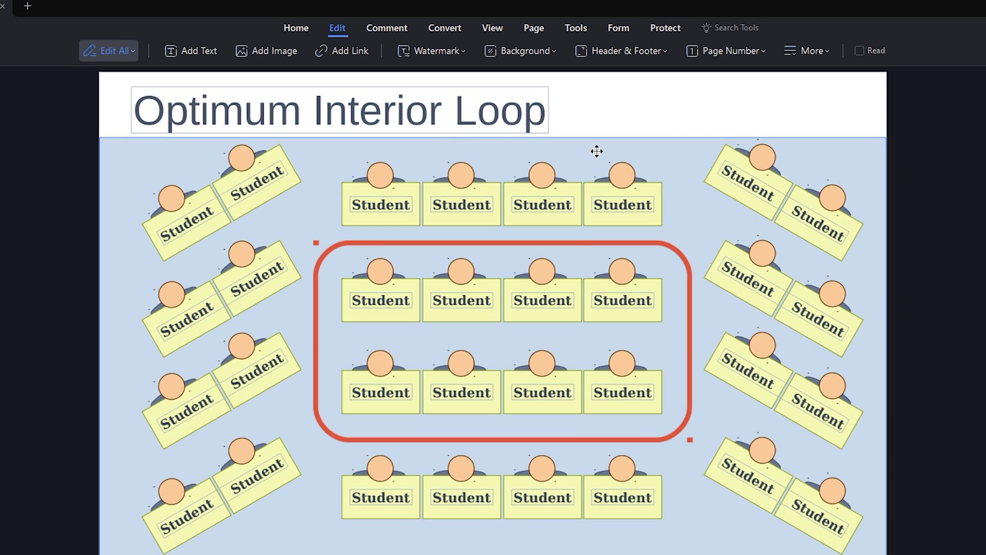
pyautogui.rightClick(596, 151)
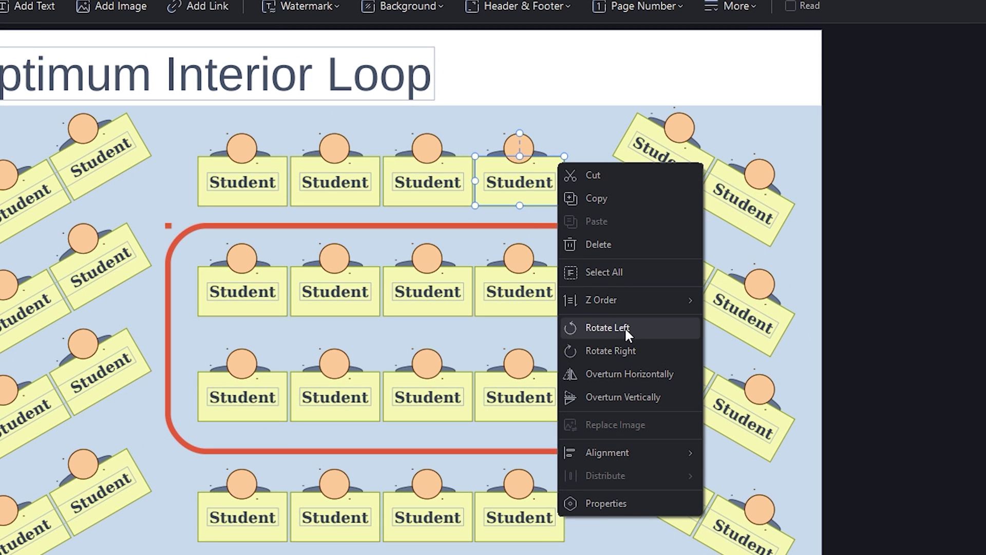
pyautogui.click(625, 327)
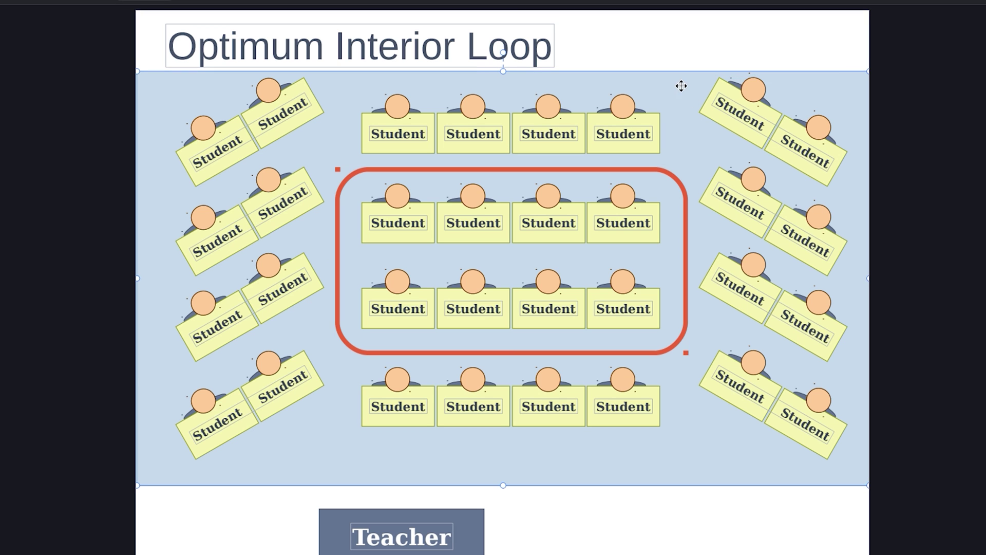
# Step: Undo a wrong corner resize, then drag the blue background's top edge down behind the top desk row
pyautogui.moveTo(868, 72); pyautogui.dragTo(578, 236)
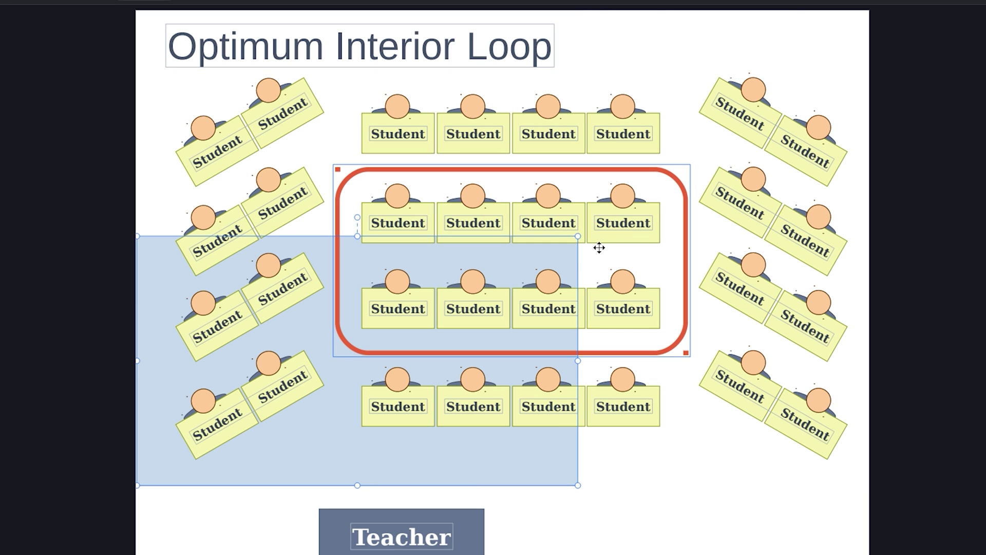
pyautogui.hotkey('ctrl', 'z')
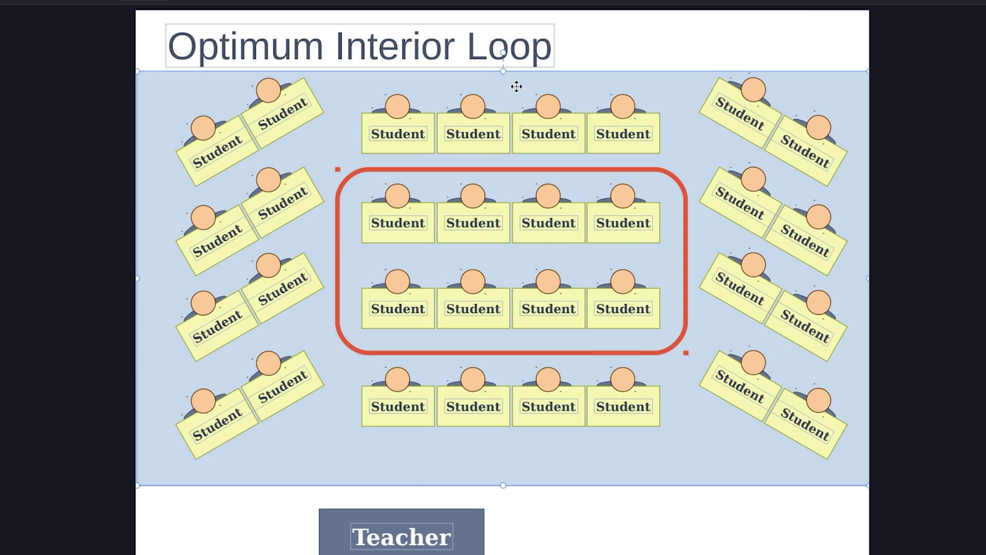
pyautogui.moveTo(503, 70); pyautogui.dragTo(507, 142)
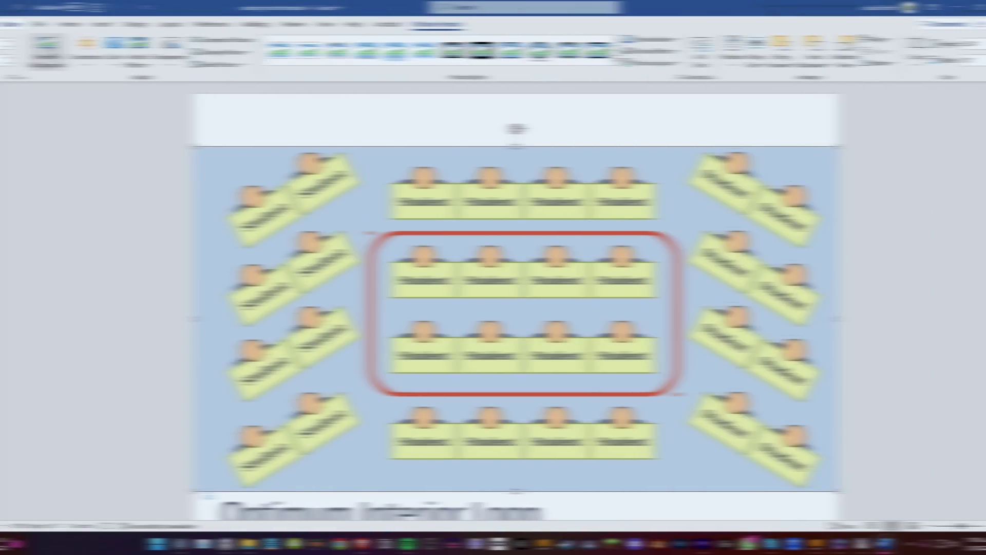
# Step: Mark two areas of the picture to keep, apply the background removal, and choose a brighter Corrections preset
pyautogui.moveTo(359, 196)
pyautogui.mouseDown()
pyautogui.moveTo(339, 215)
pyautogui.moveTo(323, 180)
pyautogui.mouseUp()
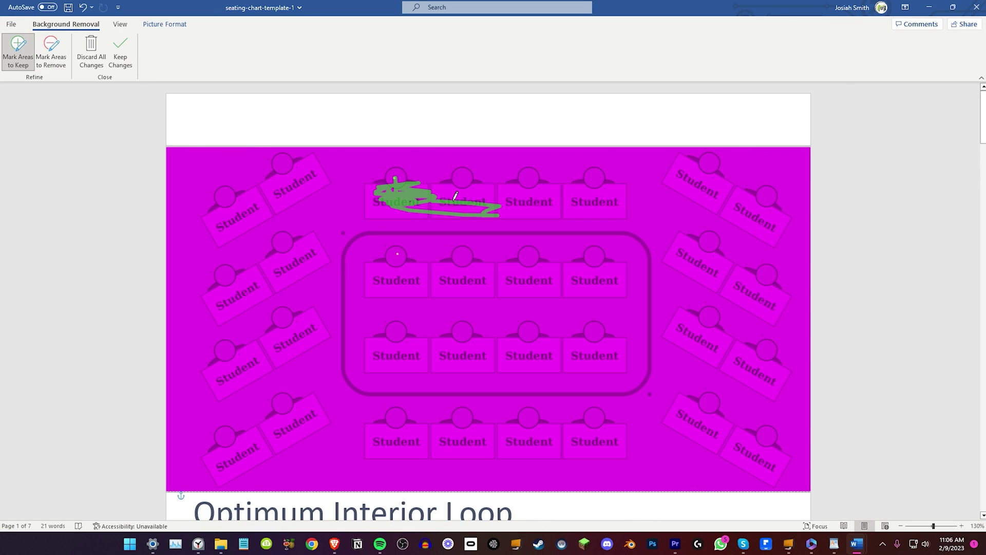
pyautogui.moveTo(496, 200); pyautogui.dragTo(627, 206)
pyautogui.click(120, 57)
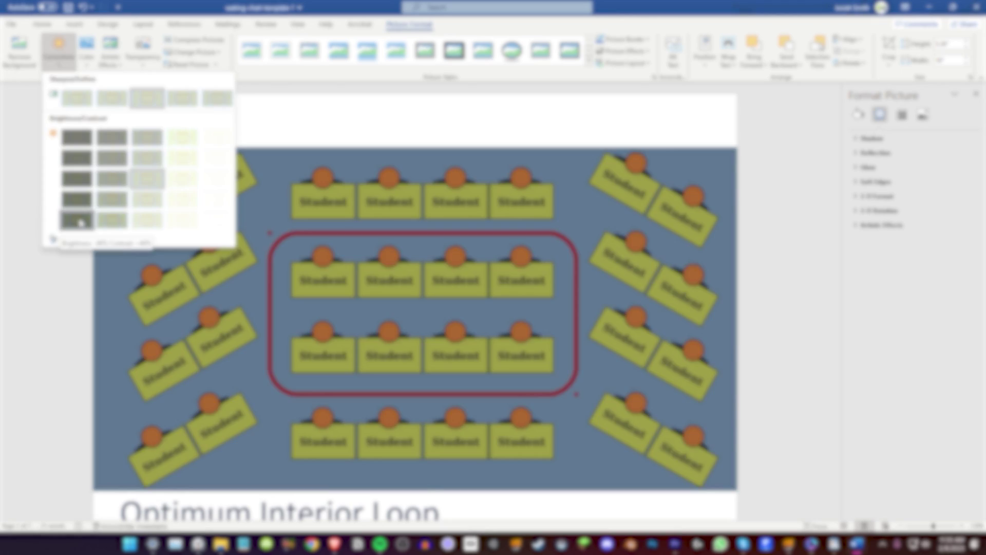
pyautogui.click(80, 222)
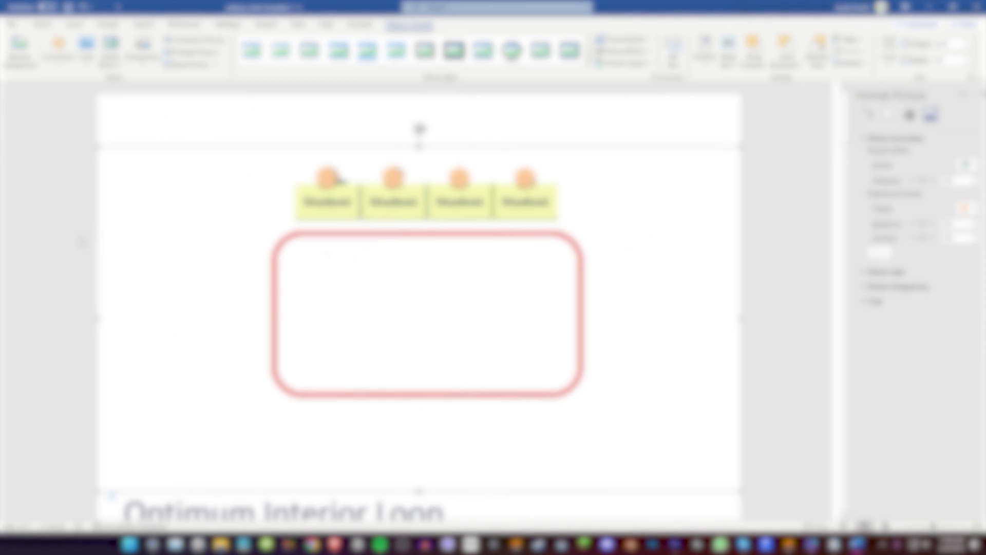